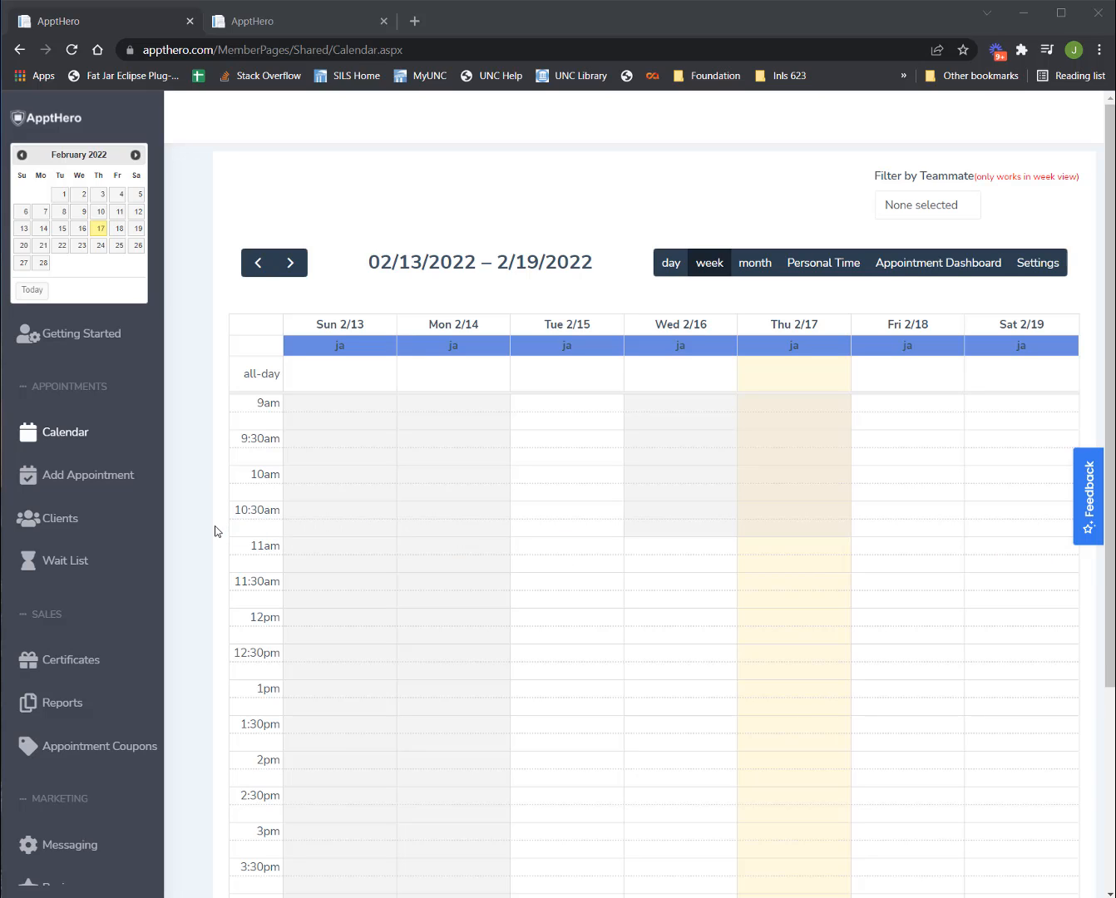
Open the company's booking rules and choose to start services every half hour.
{"action": "scroll", "coordinate": [132, 507], "scroll_direction": "down", "scroll_amount": 5}
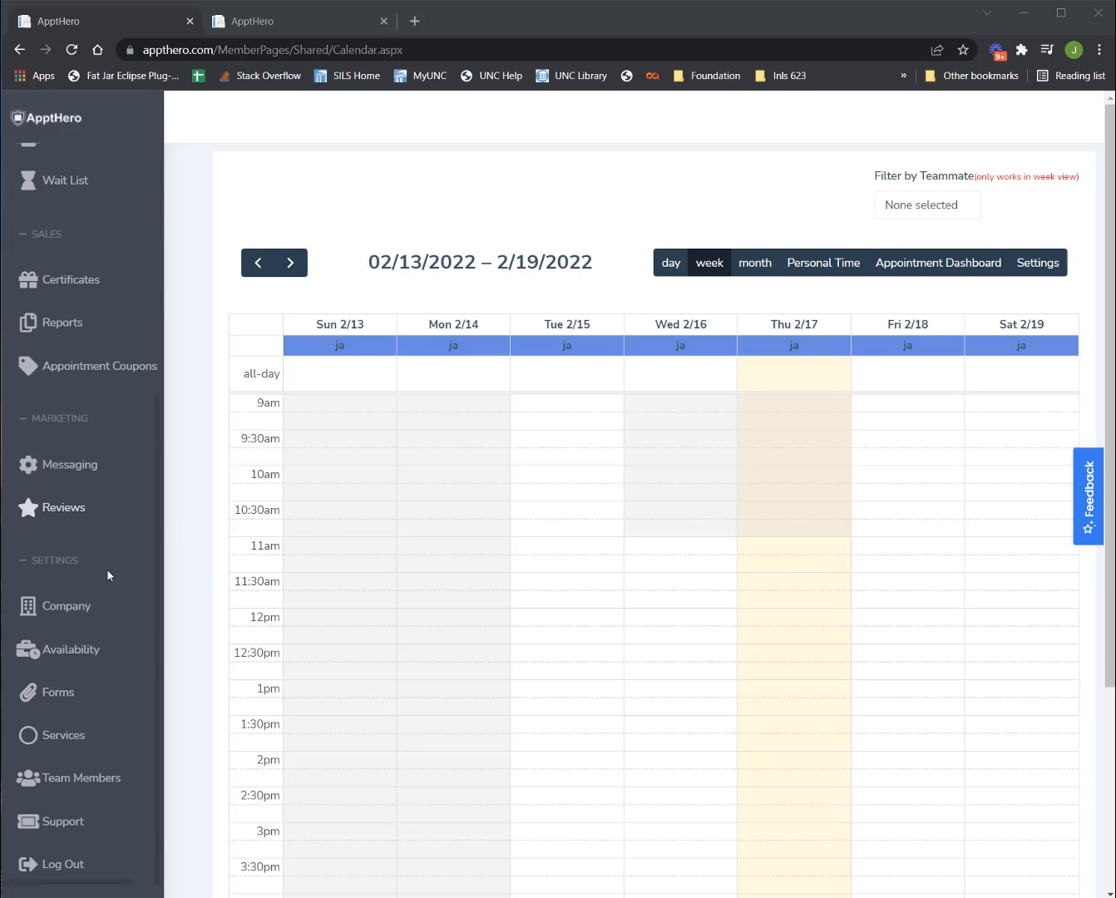
{"action": "left_click", "coordinate": [84, 612]}
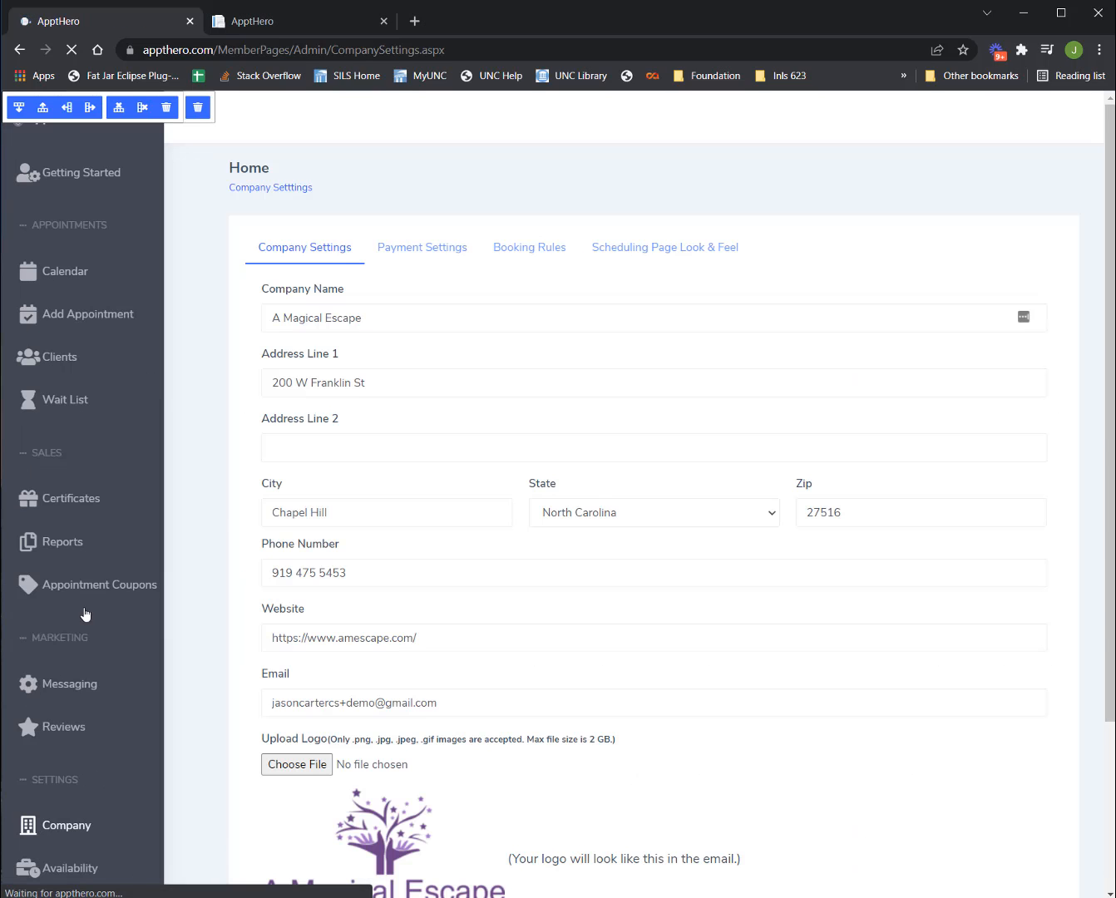
{"action": "left_click", "coordinate": [552, 250]}
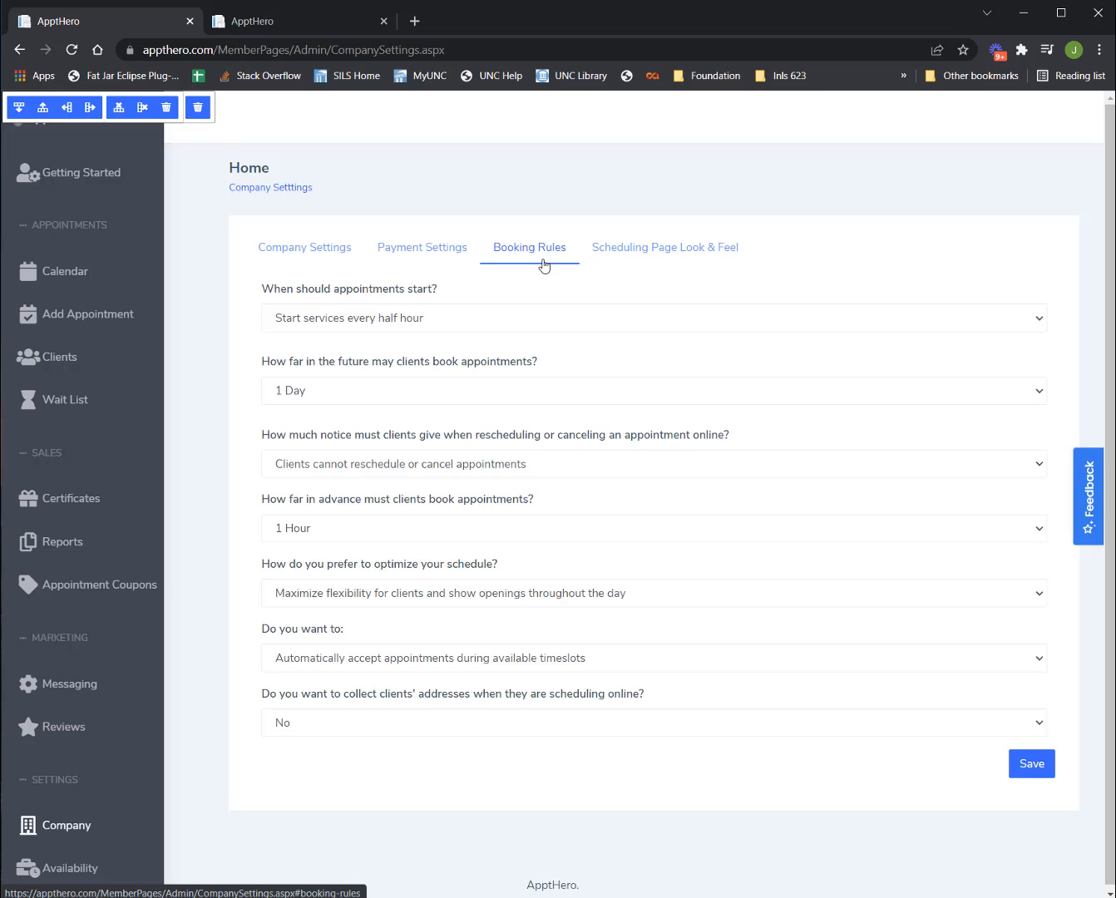
{"action": "left_click", "coordinate": [475, 312]}
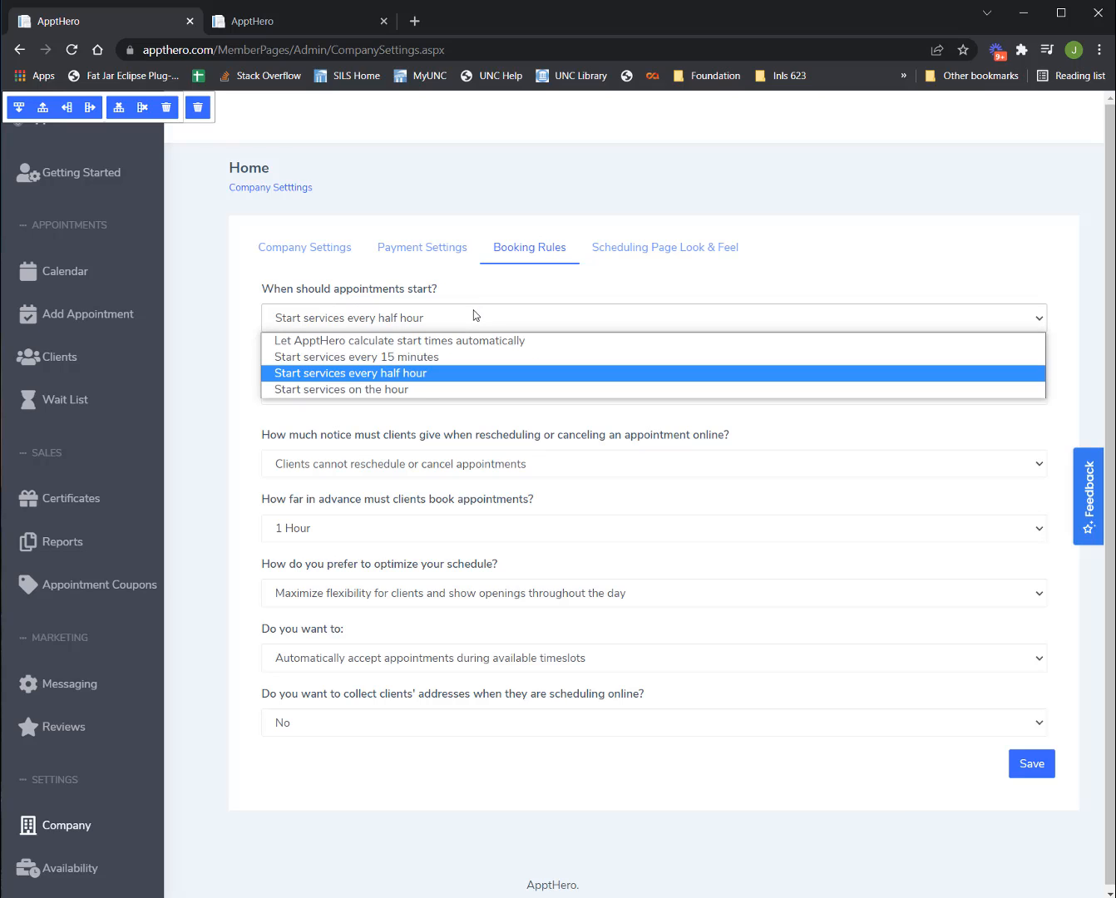
{"action": "left_click", "coordinate": [415, 379]}
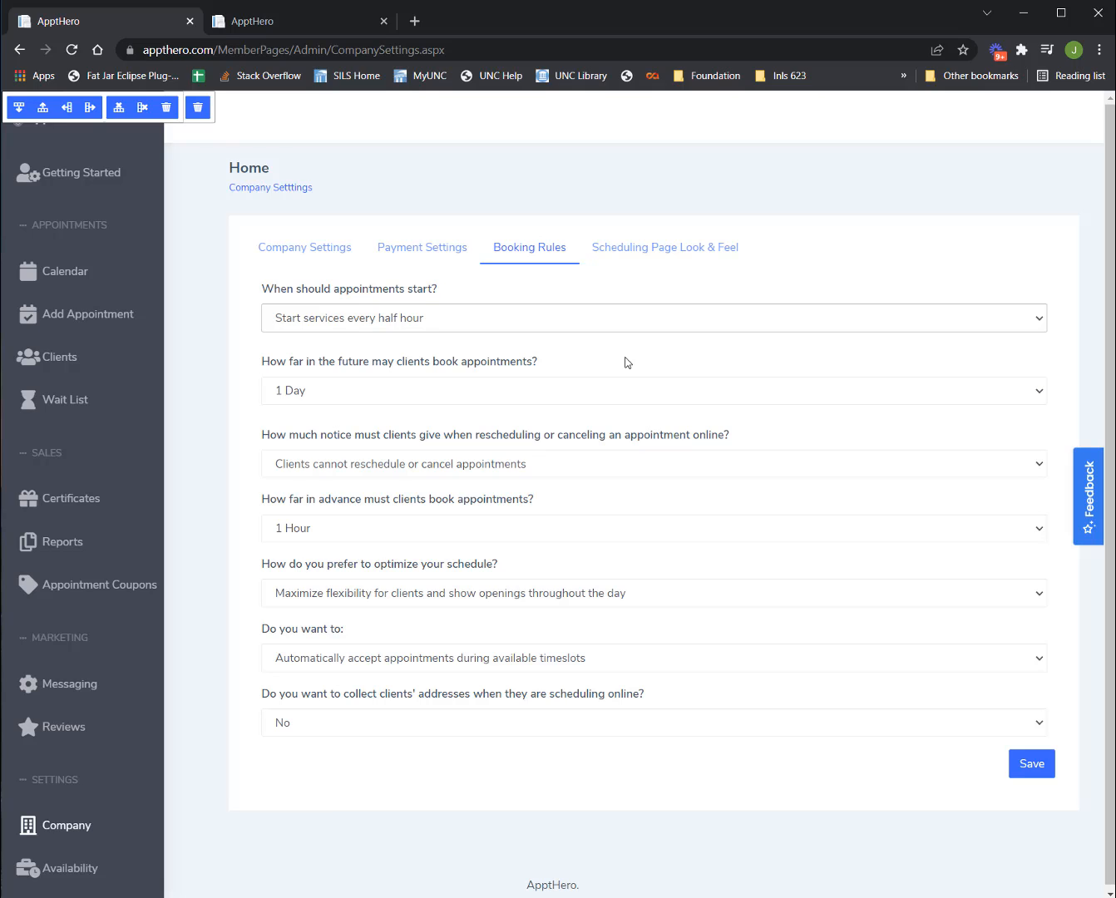
Set how far in the future clients may book appointments to 1 Month.
{"action": "left_click", "coordinate": [594, 393]}
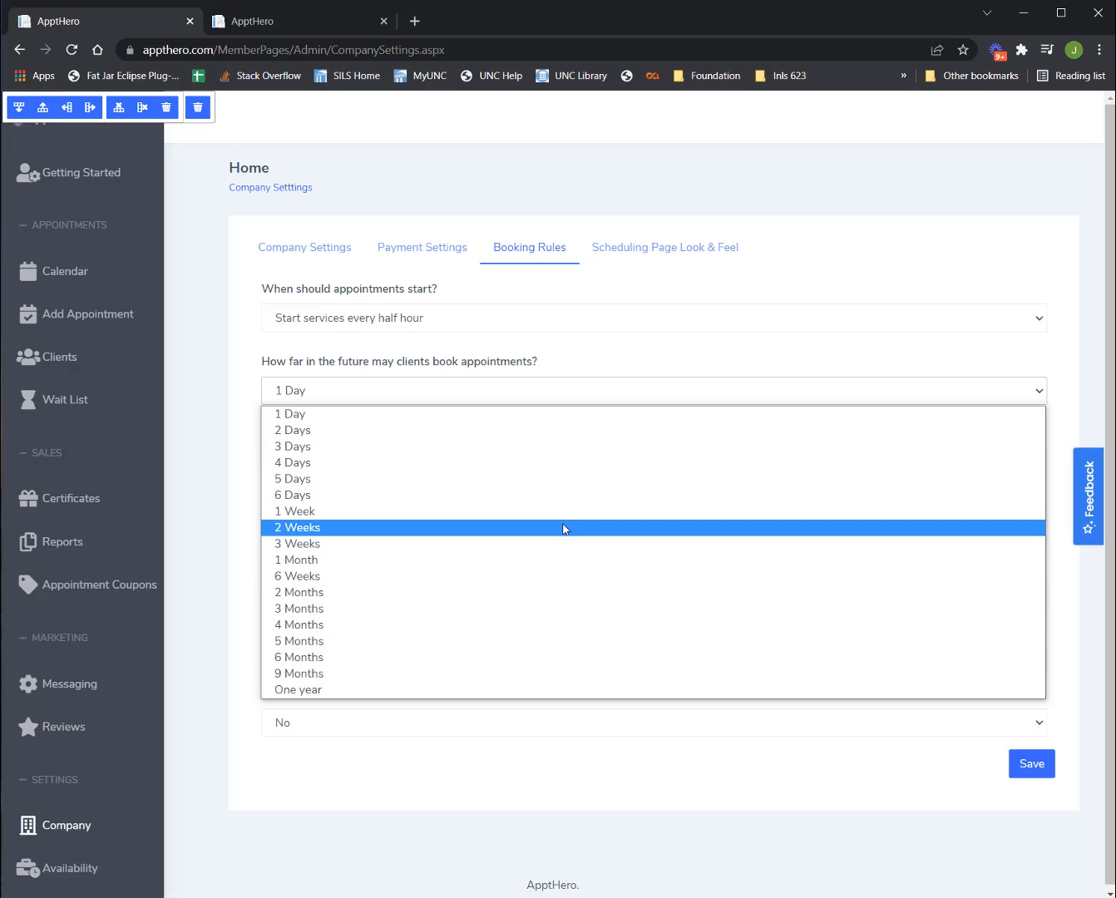
{"action": "left_click", "coordinate": [551, 531]}
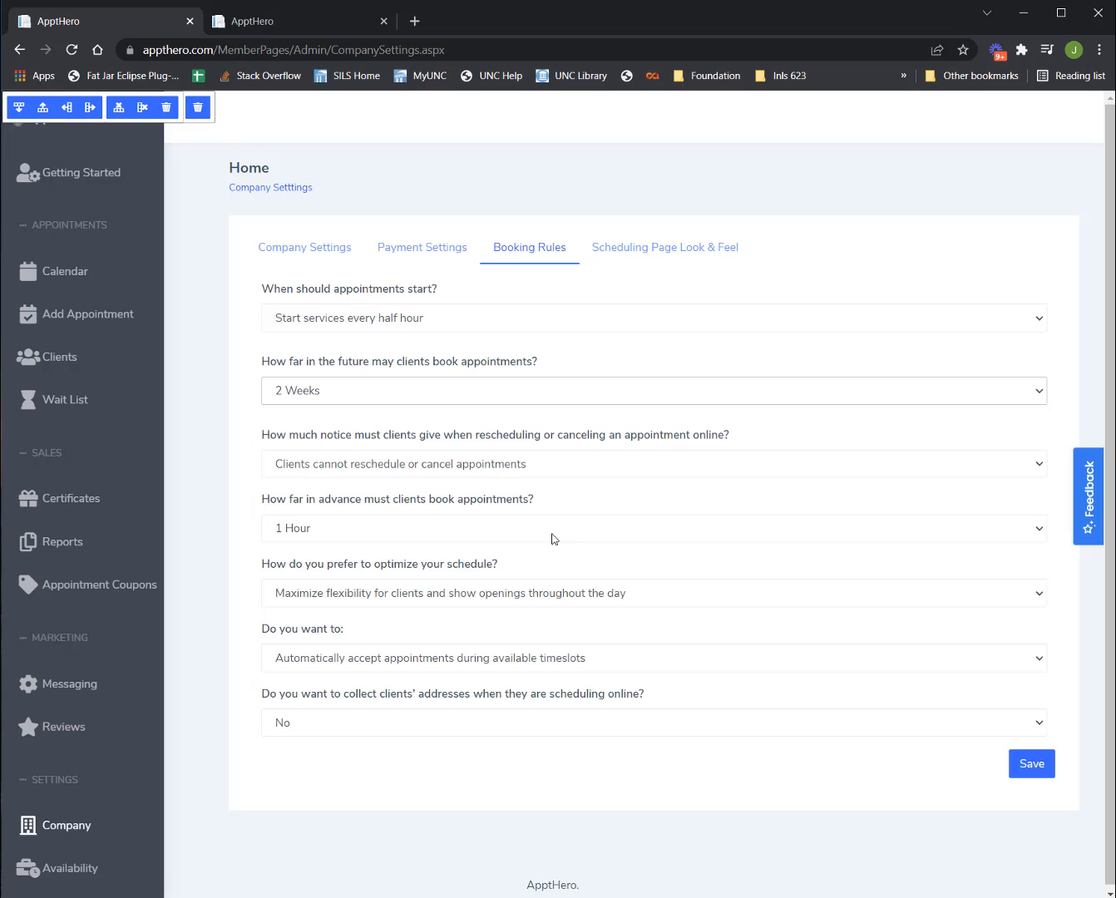
{"action": "left_click", "coordinate": [448, 397]}
{"action": "left_click", "coordinate": [449, 397]}
{"action": "left_click", "coordinate": [448, 396]}
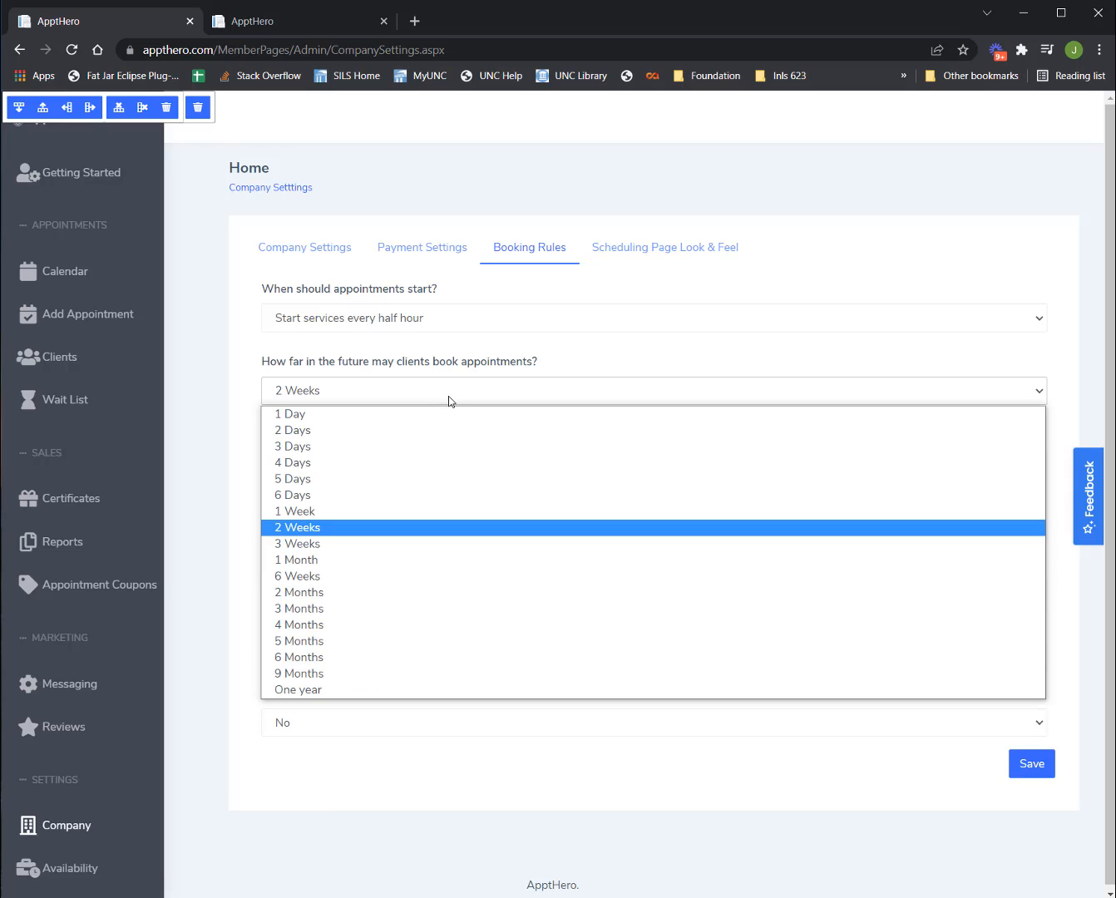
{"action": "left_click", "coordinate": [399, 564]}
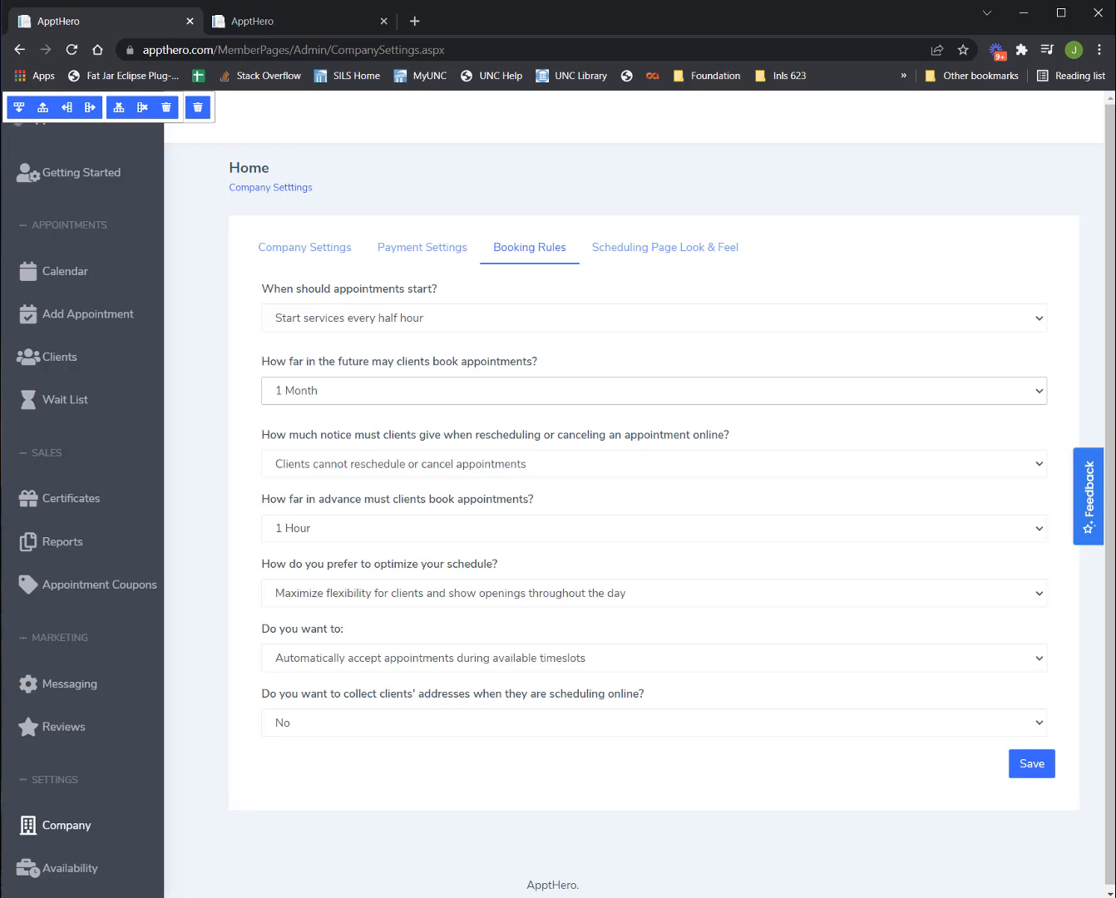
Require rescheduling or cancellation notice of one day before the appointment and set the minimum advance booking time to 4 Hours.
{"action": "left_click", "coordinate": [310, 464]}
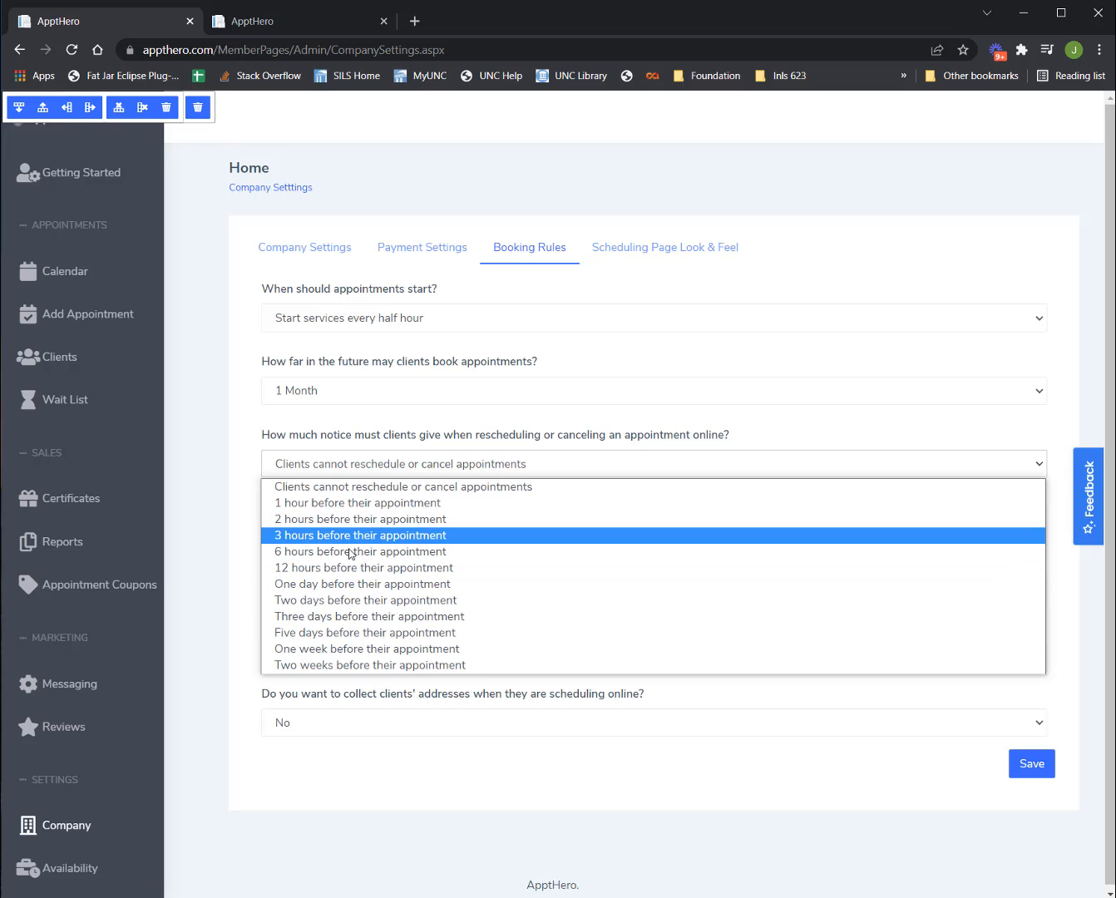
{"action": "left_click", "coordinate": [340, 587]}
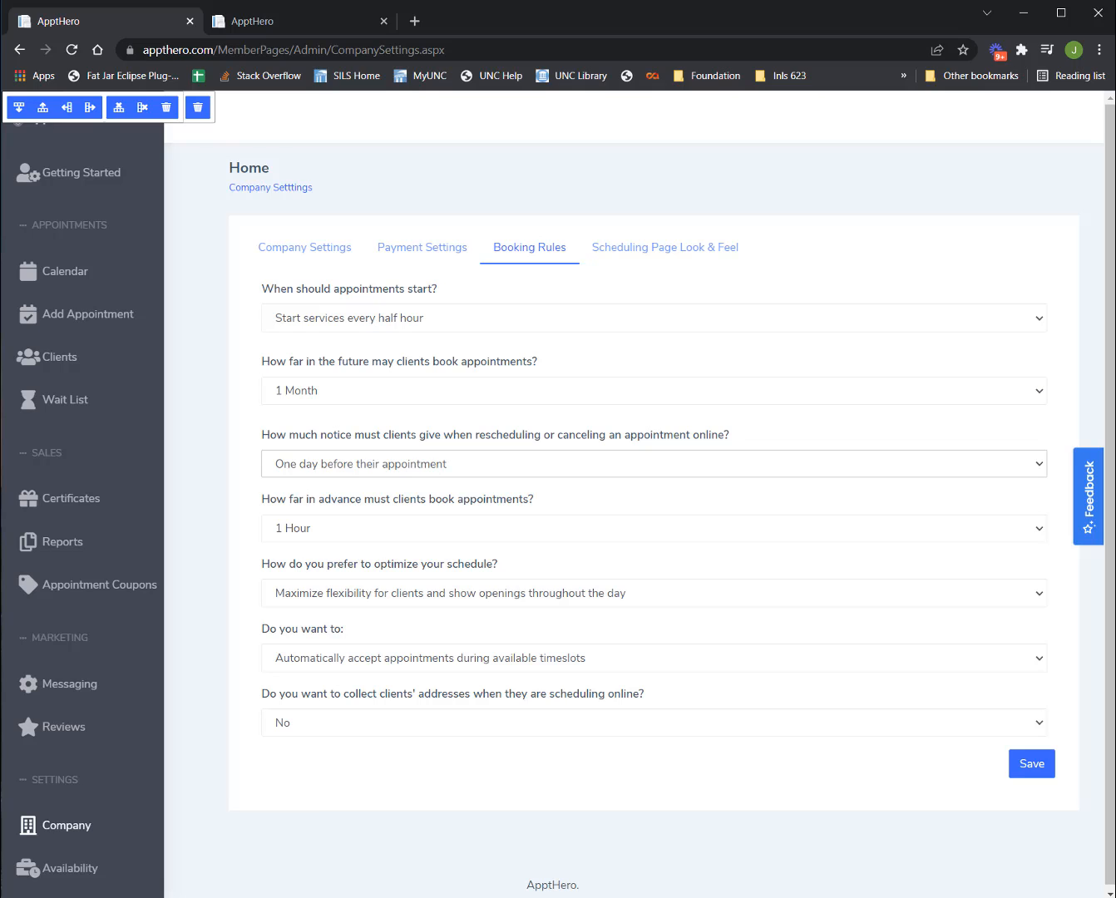
{"action": "left_click", "coordinate": [571, 537]}
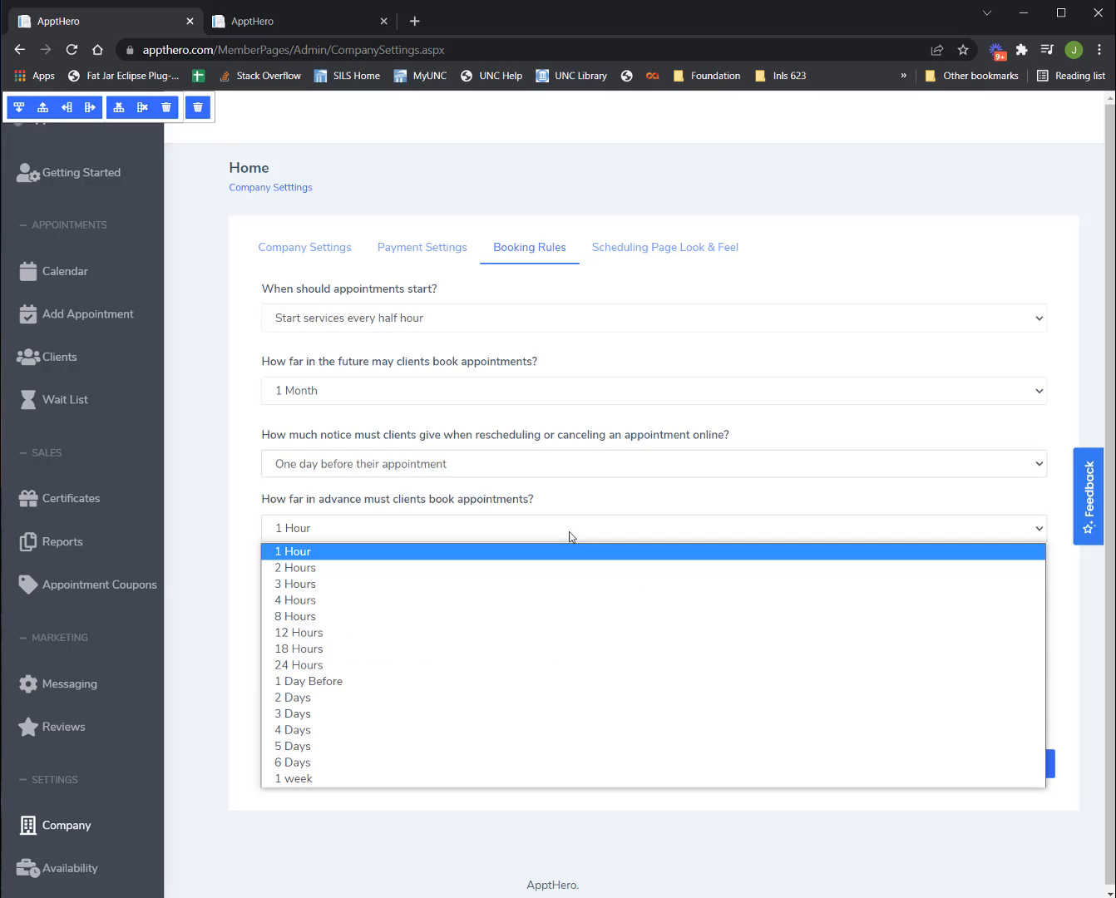
{"action": "left_click", "coordinate": [511, 683]}
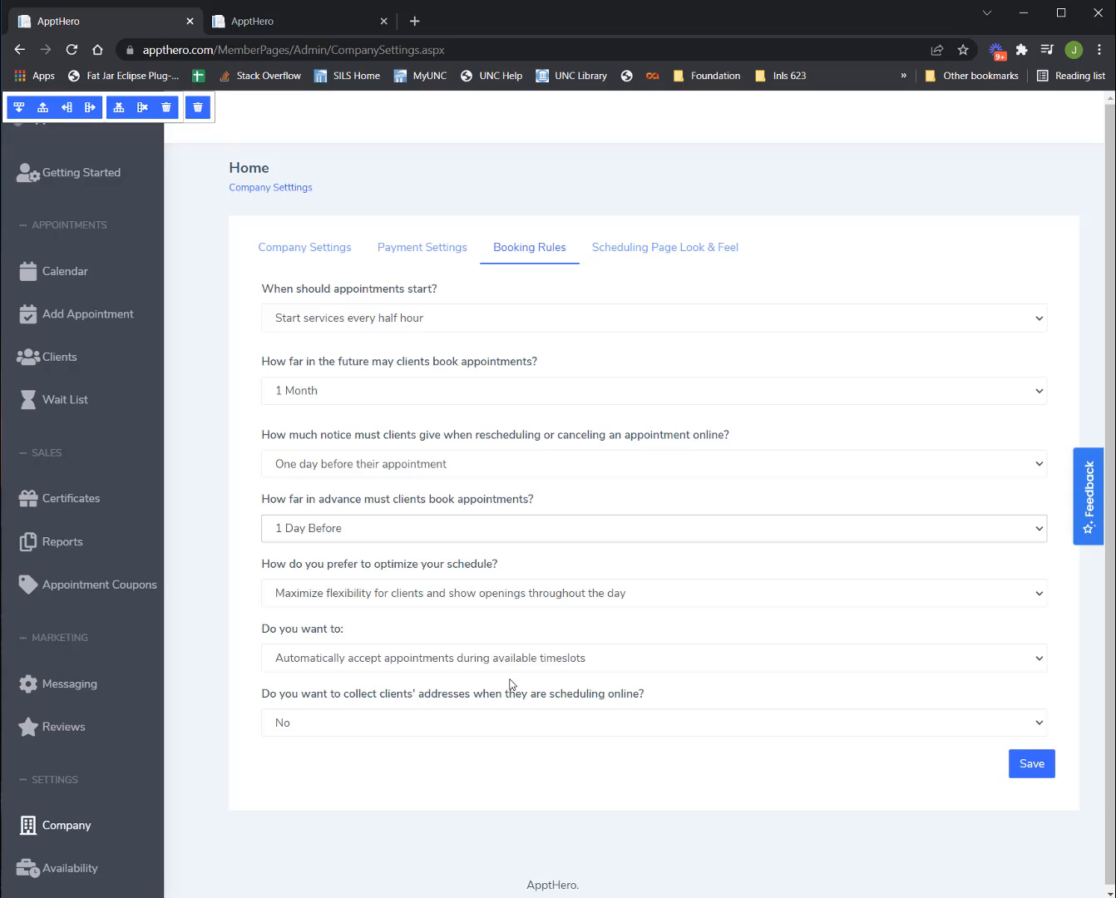
{"action": "left_click", "coordinate": [487, 531]}
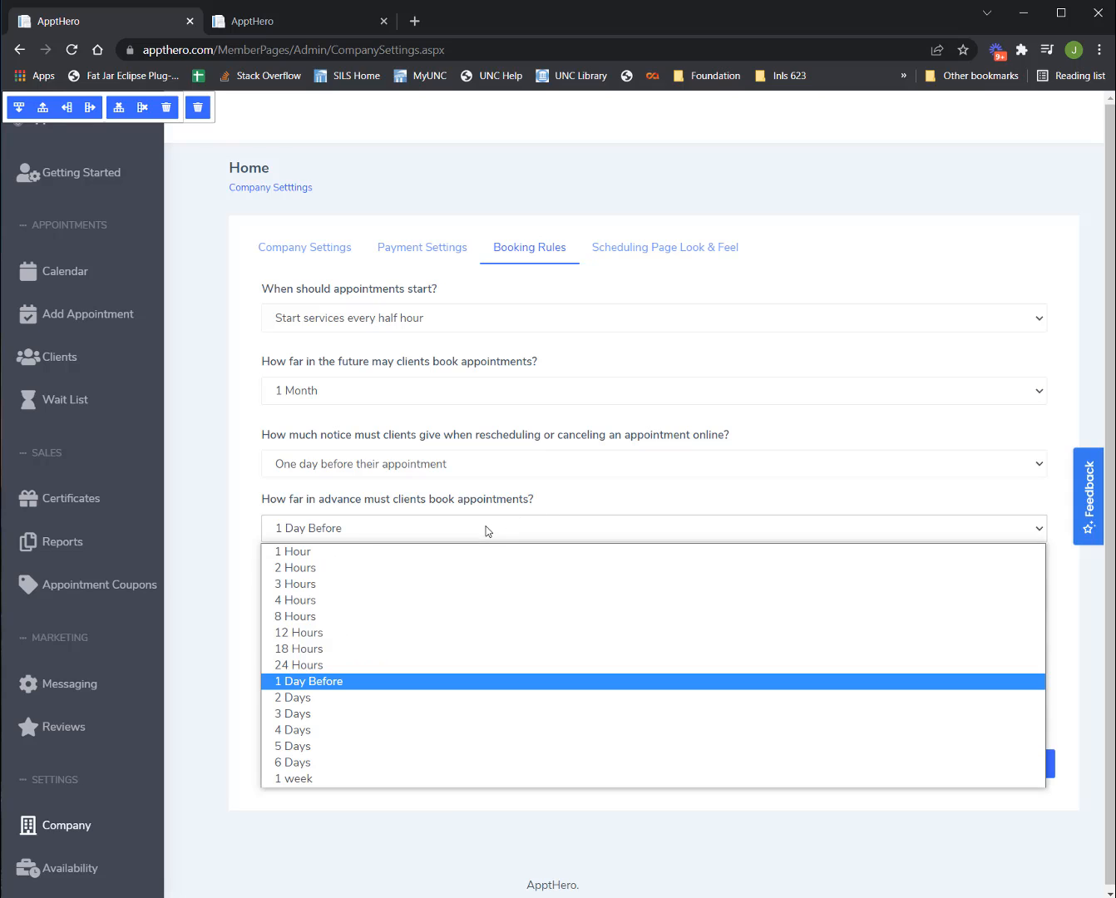
{"action": "left_click", "coordinate": [437, 610]}
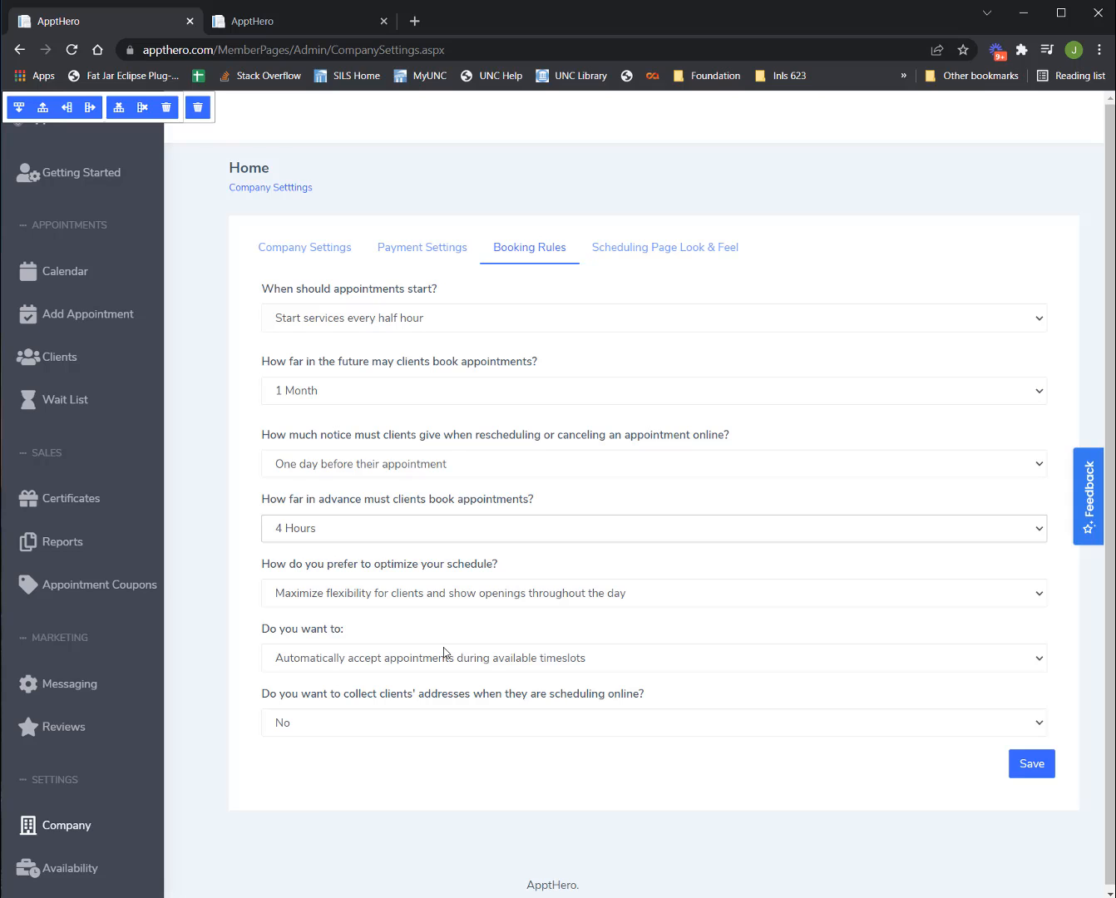
Try the schedule optimization that minimizes gaps and restore the one that maximizes flexibility for clients with openings throughout the day.
{"action": "left_click", "coordinate": [464, 594]}
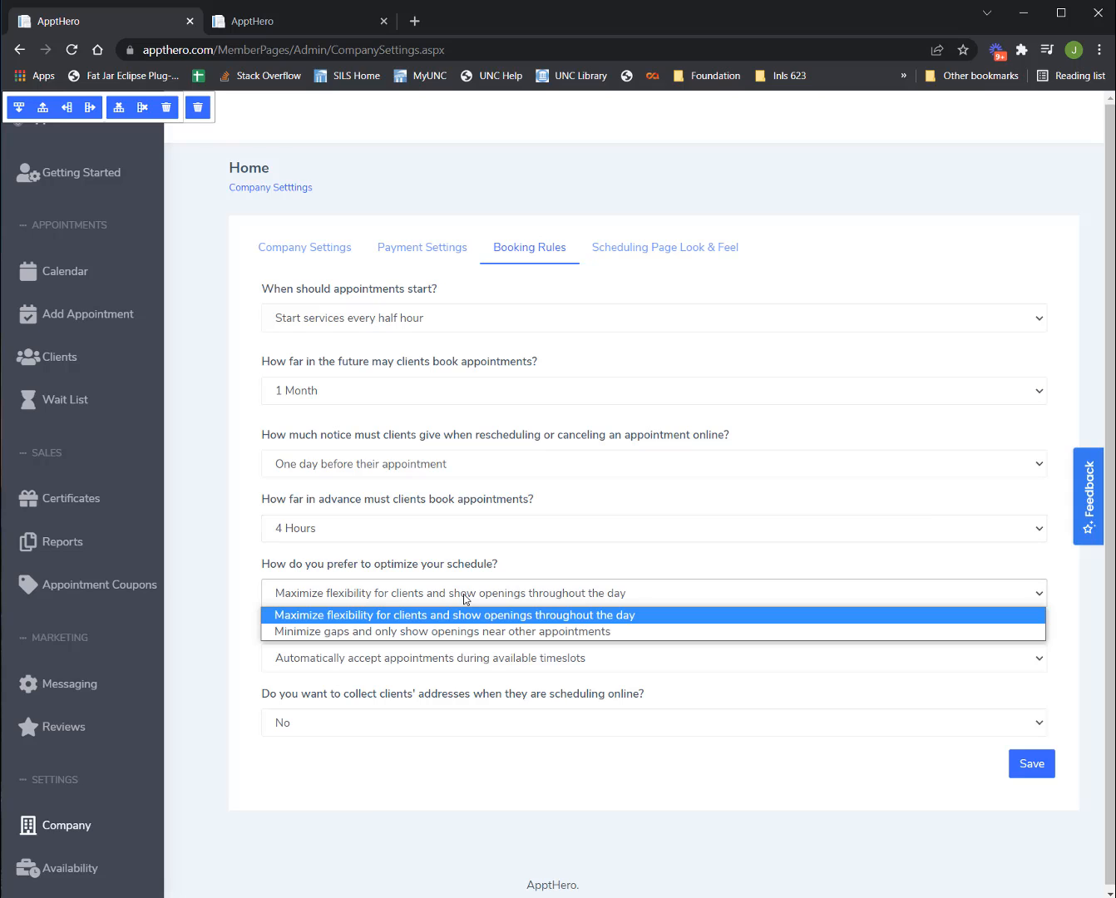
{"action": "left_click", "coordinate": [452, 633]}
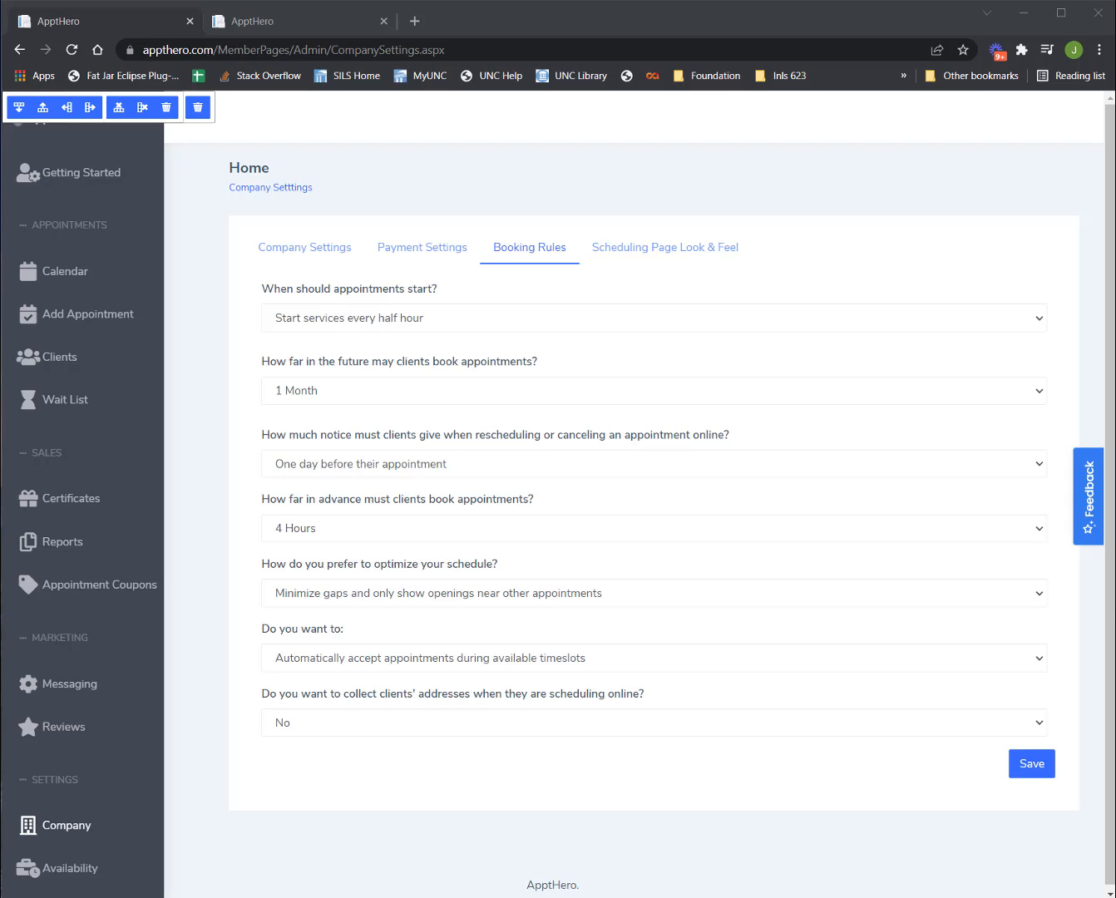
{"action": "left_click", "coordinate": [561, 598]}
{"action": "left_click", "coordinate": [535, 617]}
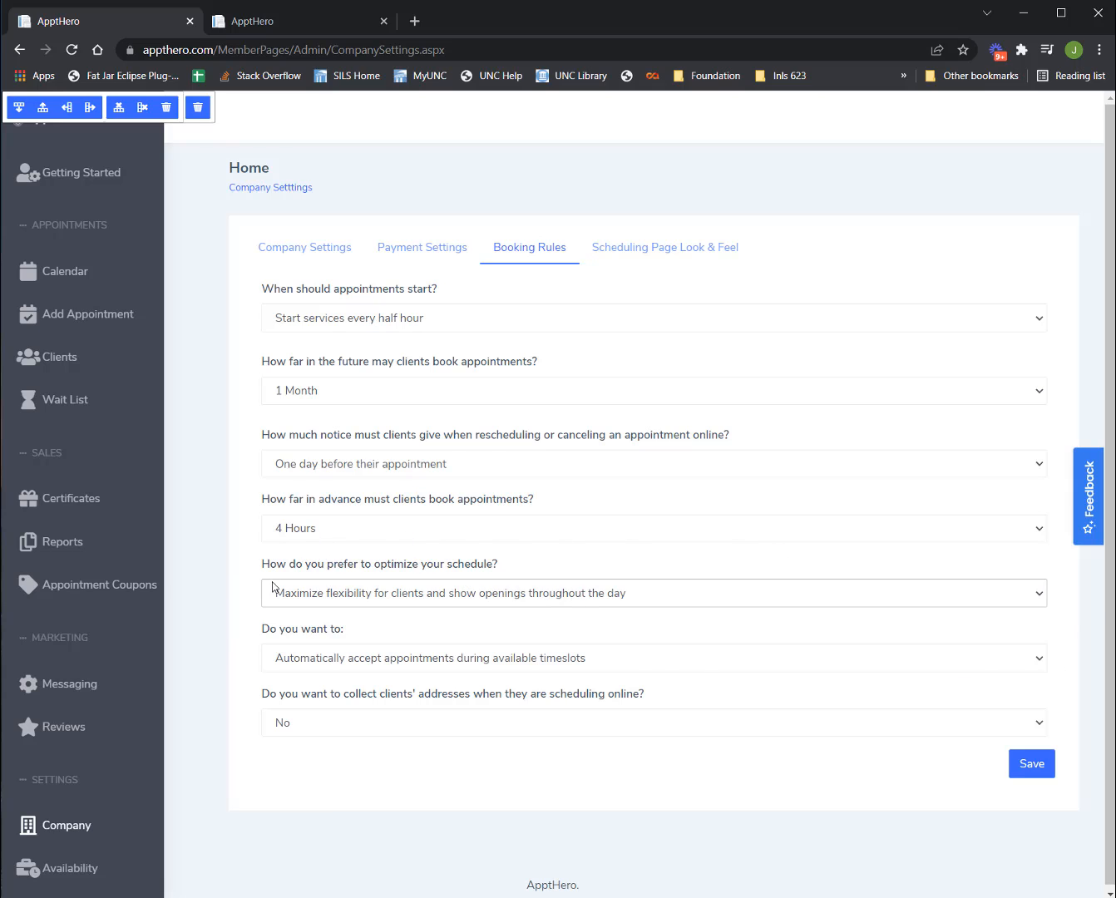
Try reviewing appointment requests on a case-by-case basis and restore automatic acceptance during available timeslots.
{"action": "scroll", "coordinate": [449, 513], "scroll_direction": "down", "scroll_amount": 1}
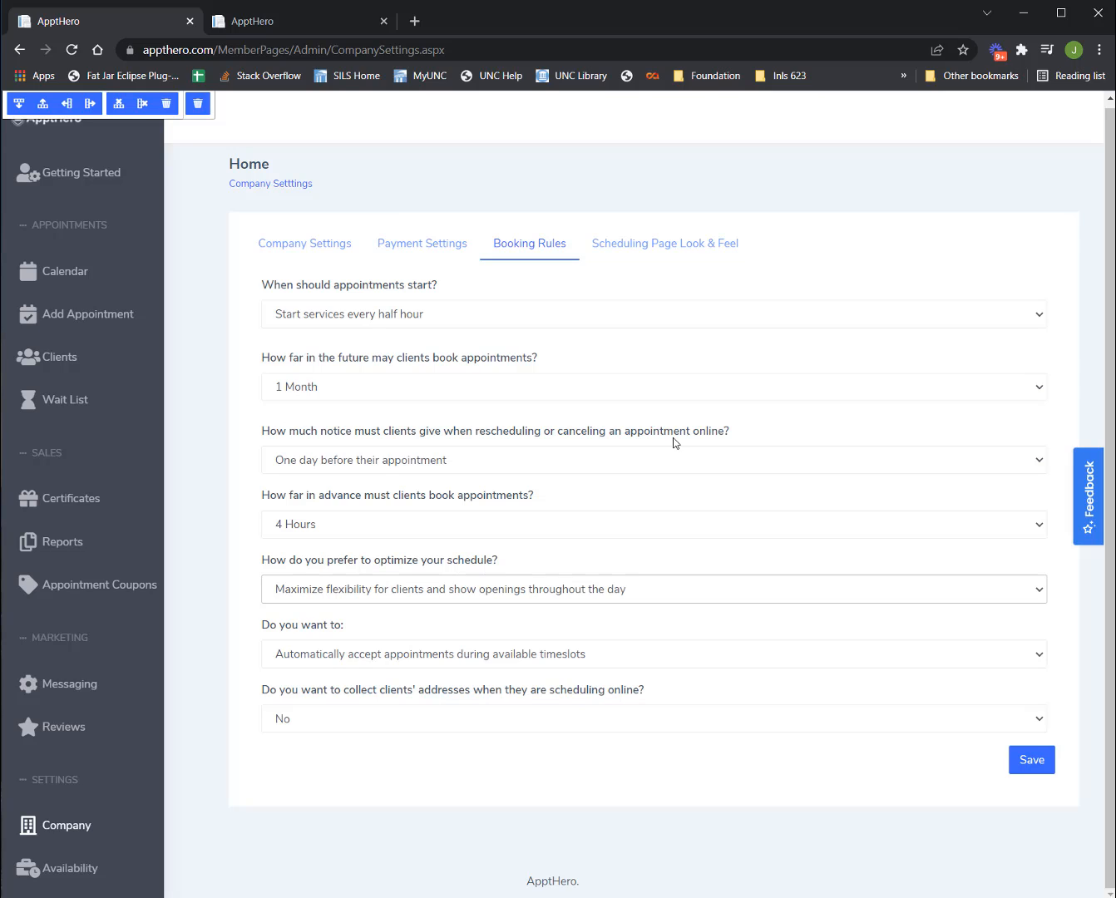
{"action": "left_click", "coordinate": [315, 665]}
{"action": "left_click", "coordinate": [315, 663]}
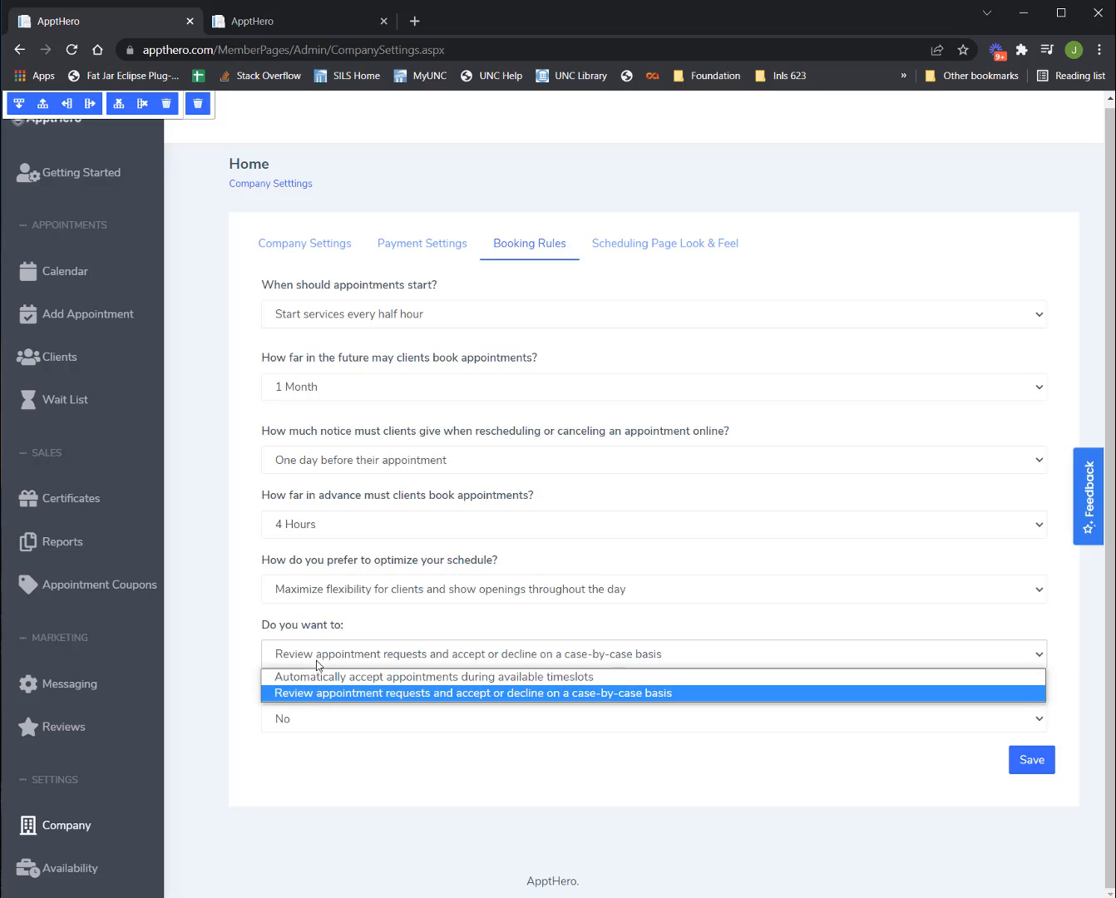
{"action": "left_click", "coordinate": [315, 674]}
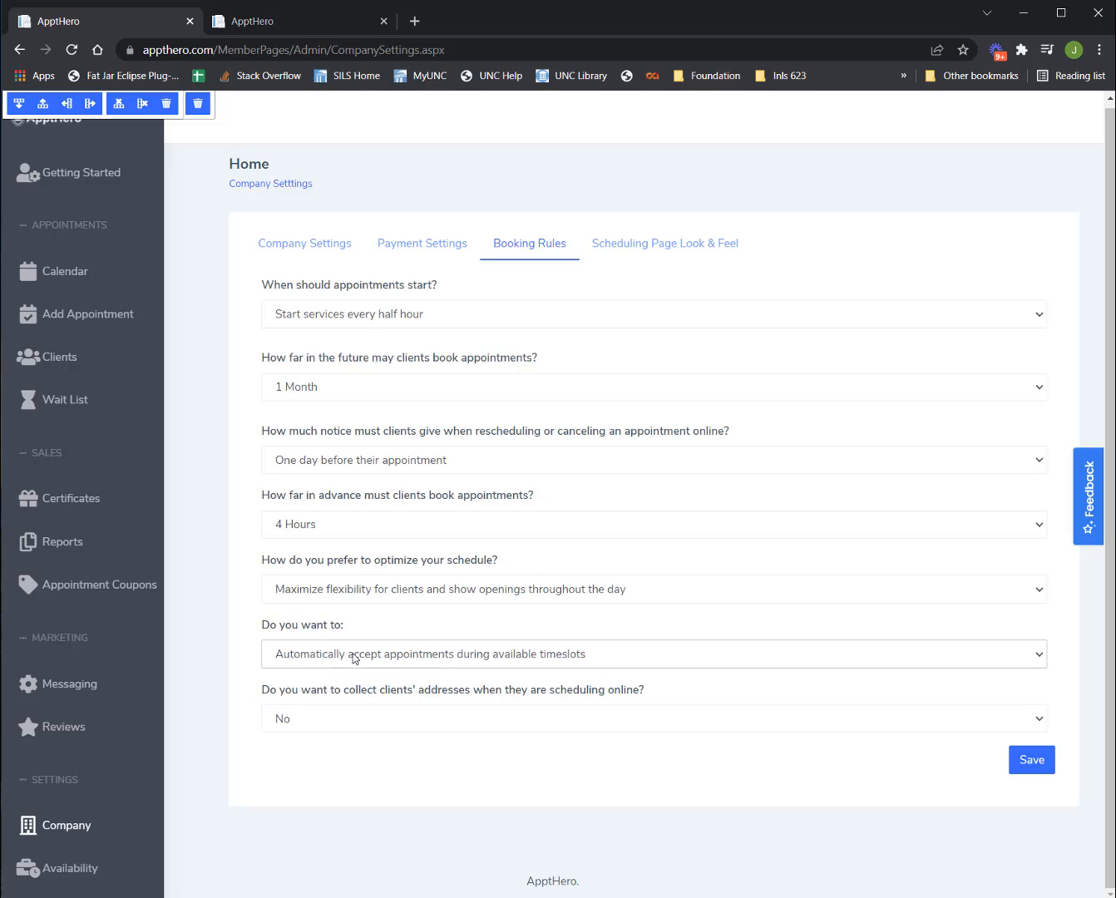
Set the collection of clients' addresses during online scheduling to Yes.
{"action": "left_click_drag", "start_coordinate": [245, 705], "coordinate": [632, 698]}
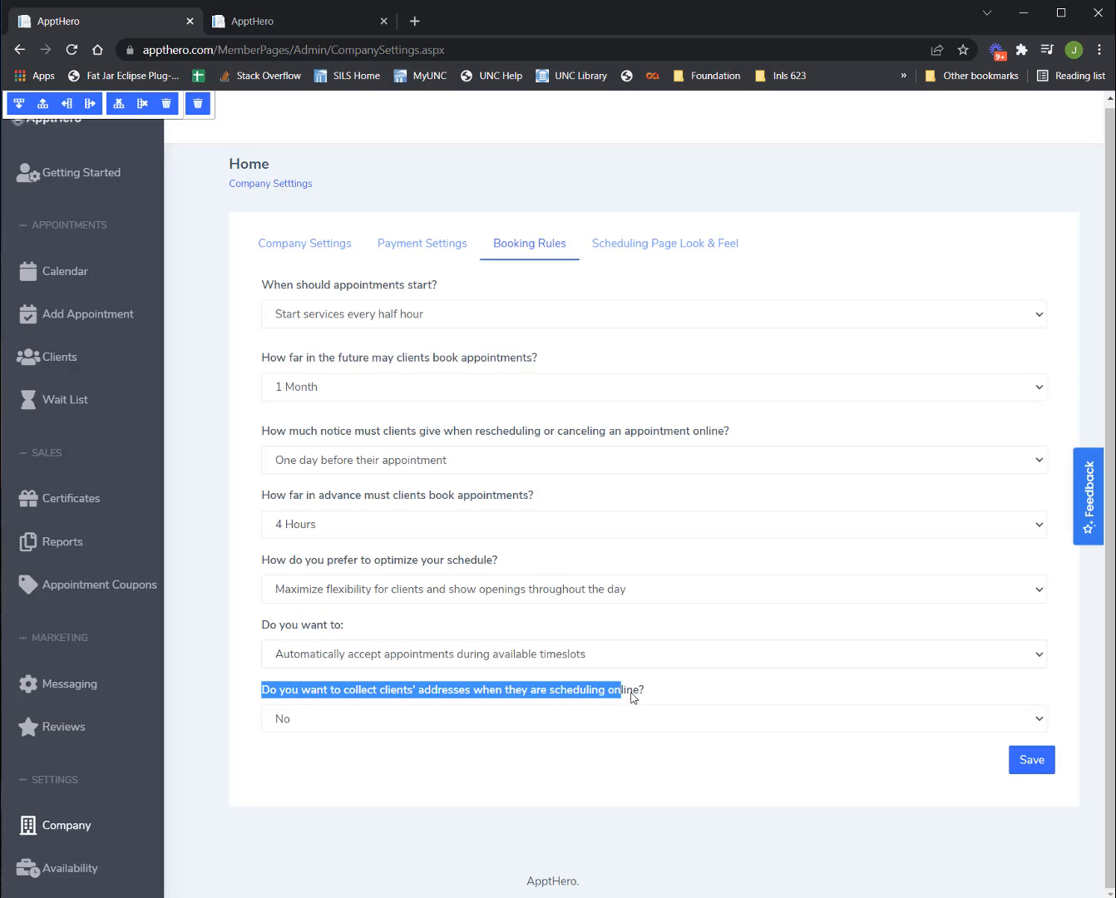
{"action": "left_click", "coordinate": [612, 716]}
{"action": "left_click", "coordinate": [424, 729]}
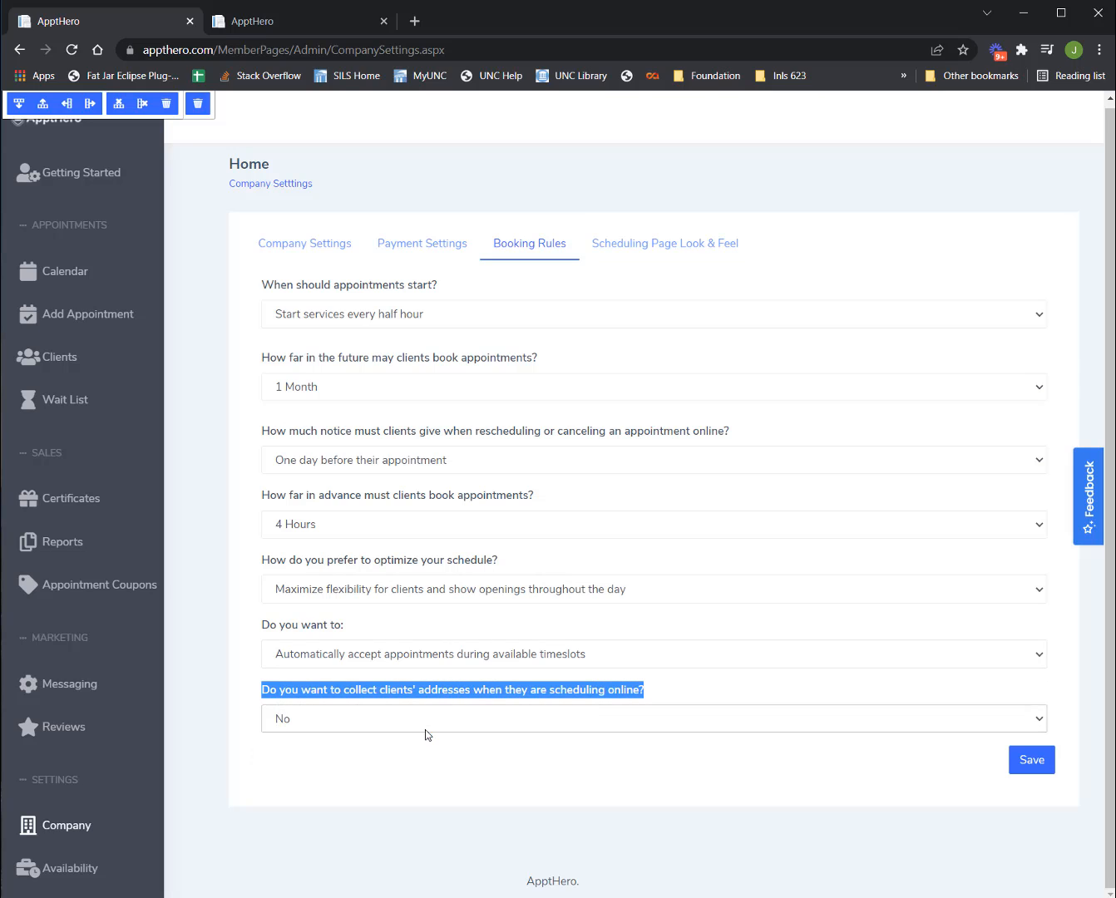
{"action": "left_click", "coordinate": [418, 728]}
{"action": "left_click", "coordinate": [394, 742]}
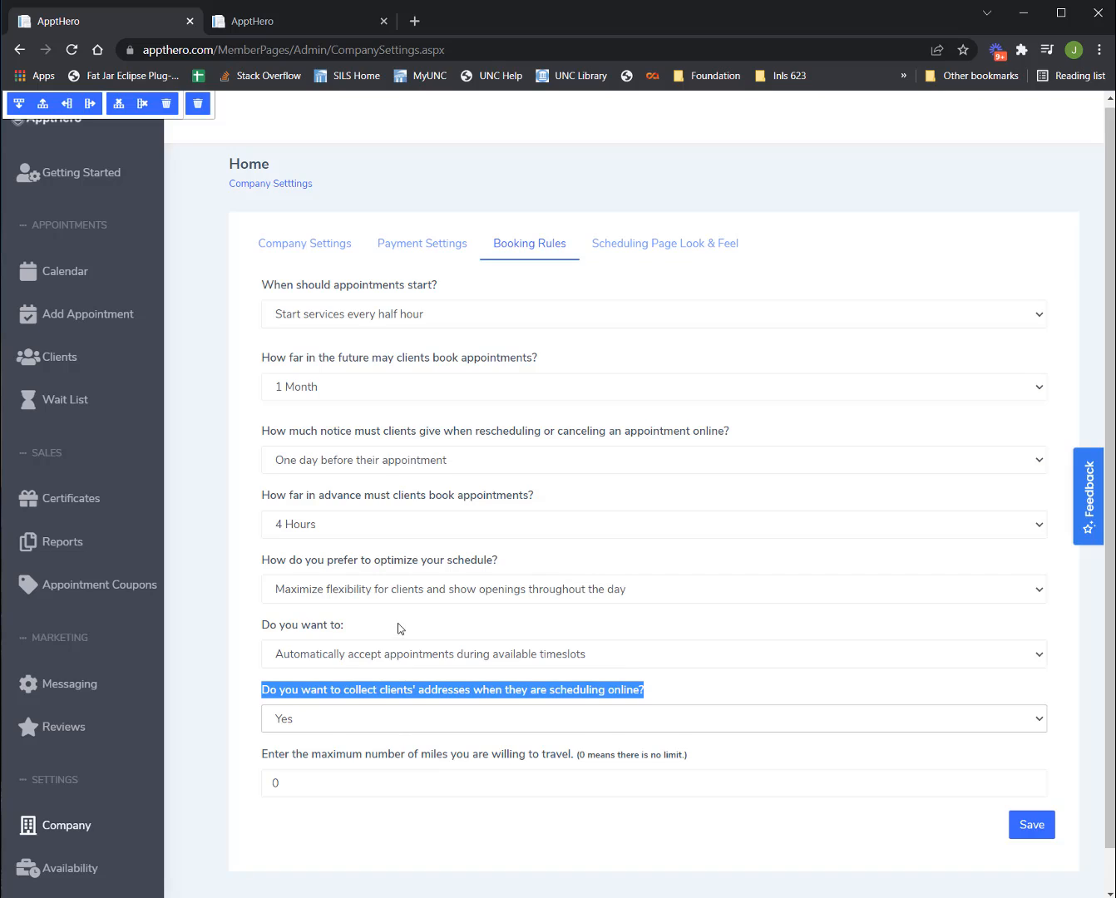
{"action": "scroll", "coordinate": [362, 664], "scroll_direction": "down", "scroll_amount": 1}
{"action": "left_click", "coordinate": [342, 678]}
{"action": "left_click", "coordinate": [342, 677]}
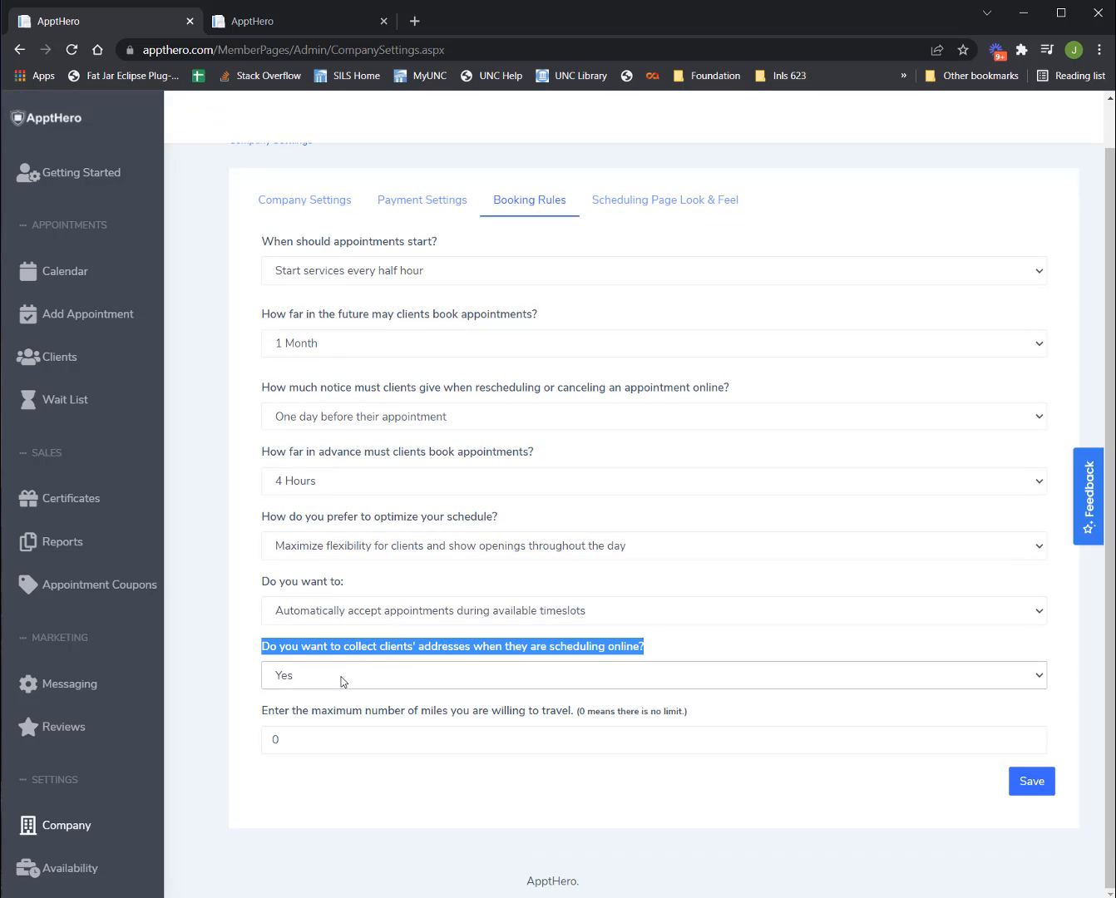
Set the maximum number of miles willing to travel to 20 and save the booking rules.
{"action": "left_click_drag", "start_coordinate": [292, 738], "coordinate": [246, 740]}
{"action": "type", "text": "20"}
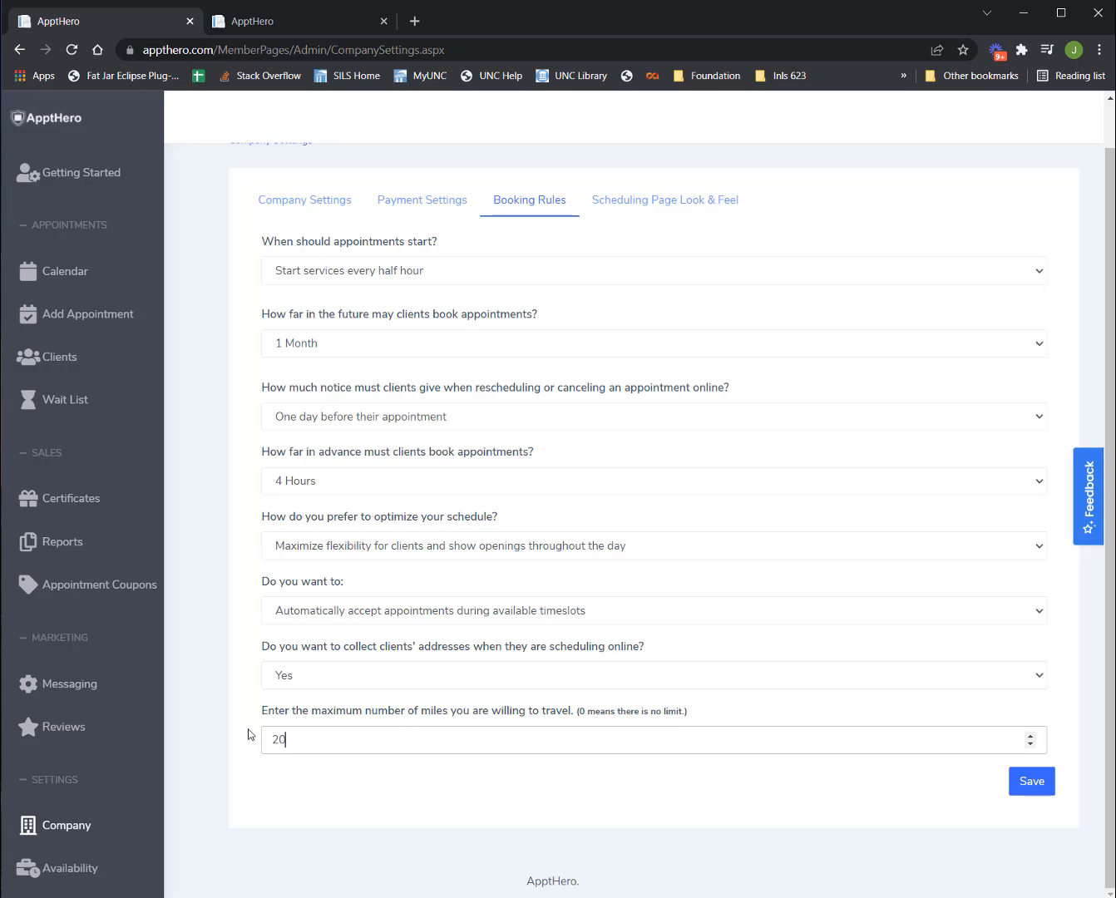
{"action": "left_click_drag", "start_coordinate": [262, 713], "coordinate": [688, 718]}
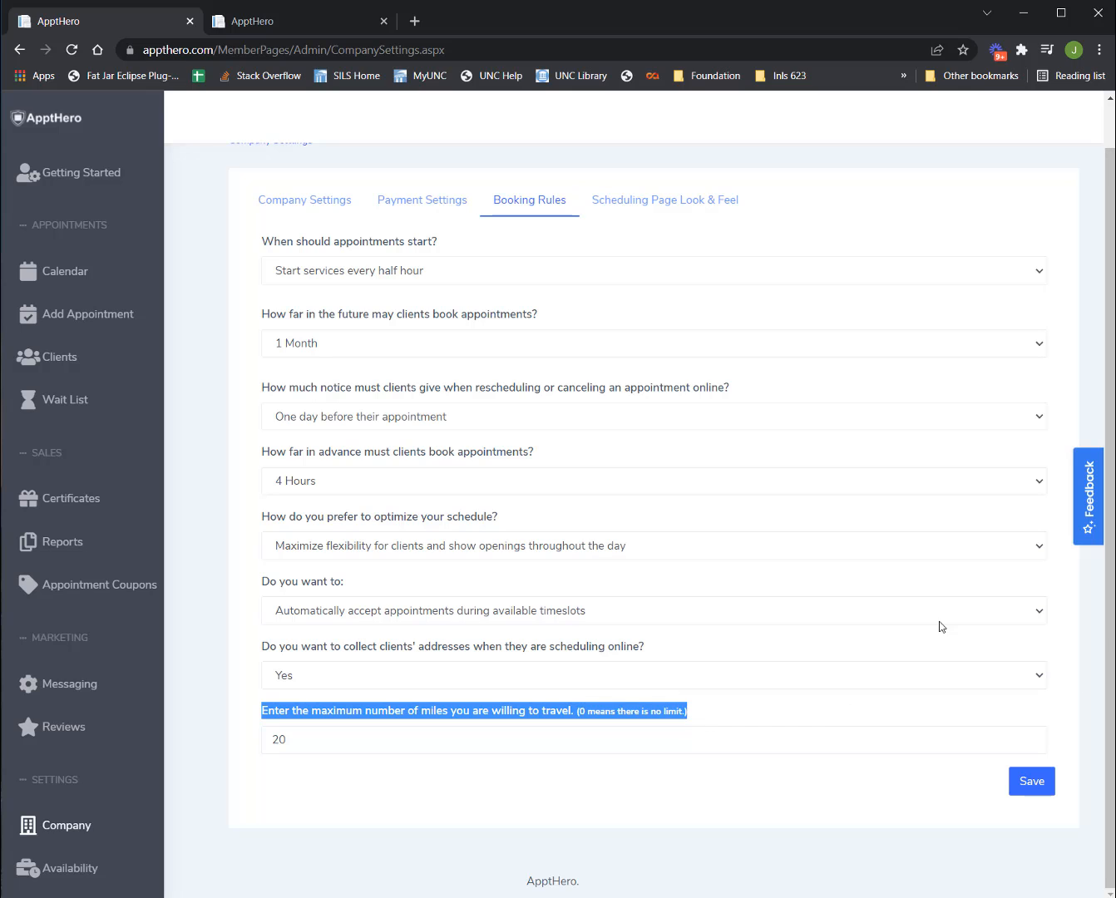
{"action": "scroll", "coordinate": [807, 530], "scroll_direction": "up", "scroll_amount": 1}
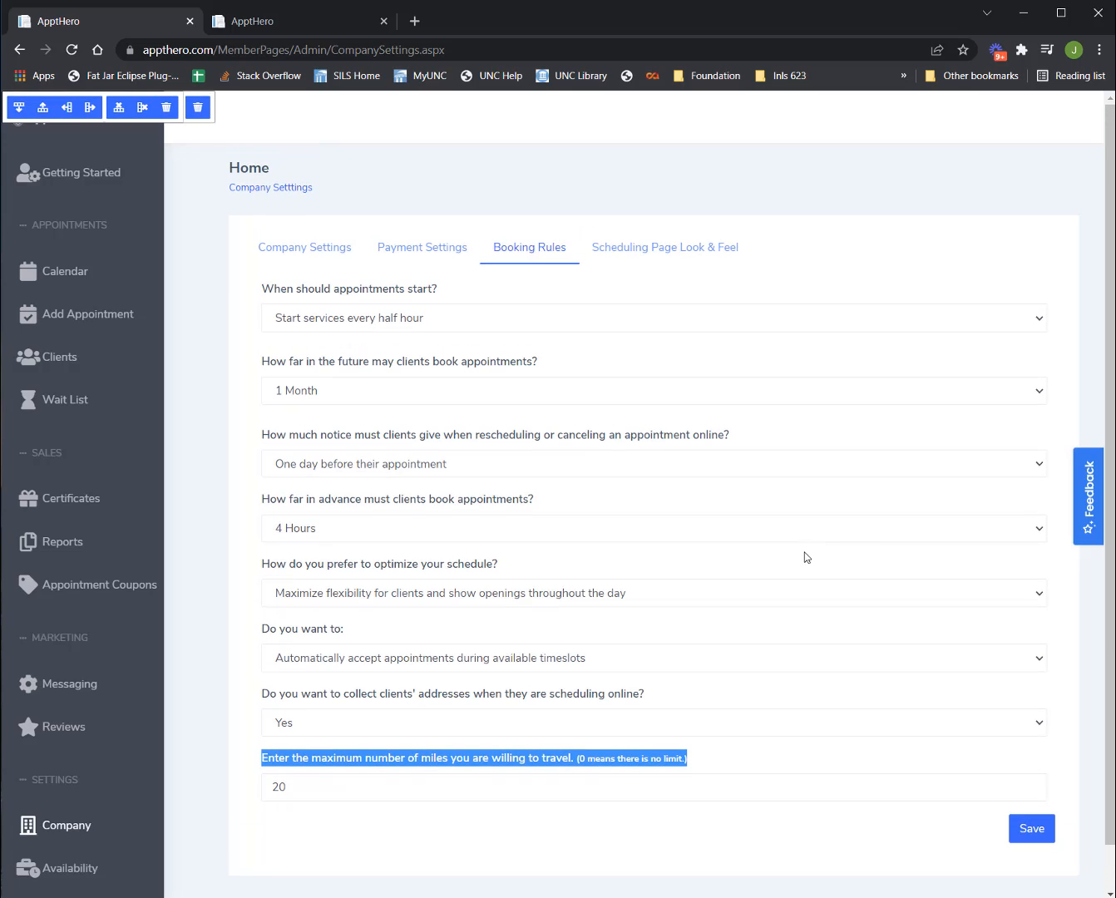
{"action": "scroll", "coordinate": [826, 603], "scroll_direction": "down", "scroll_amount": 1}
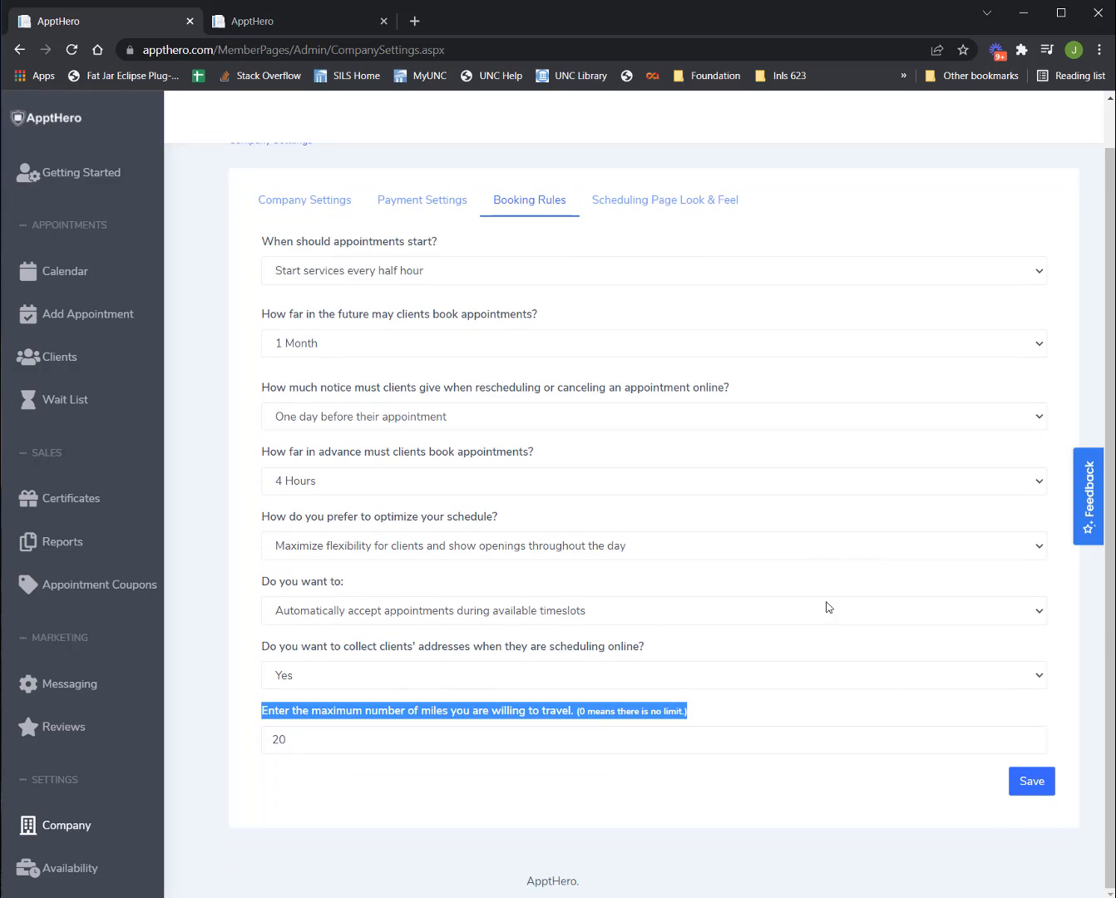
{"action": "left_click", "coordinate": [1046, 782]}
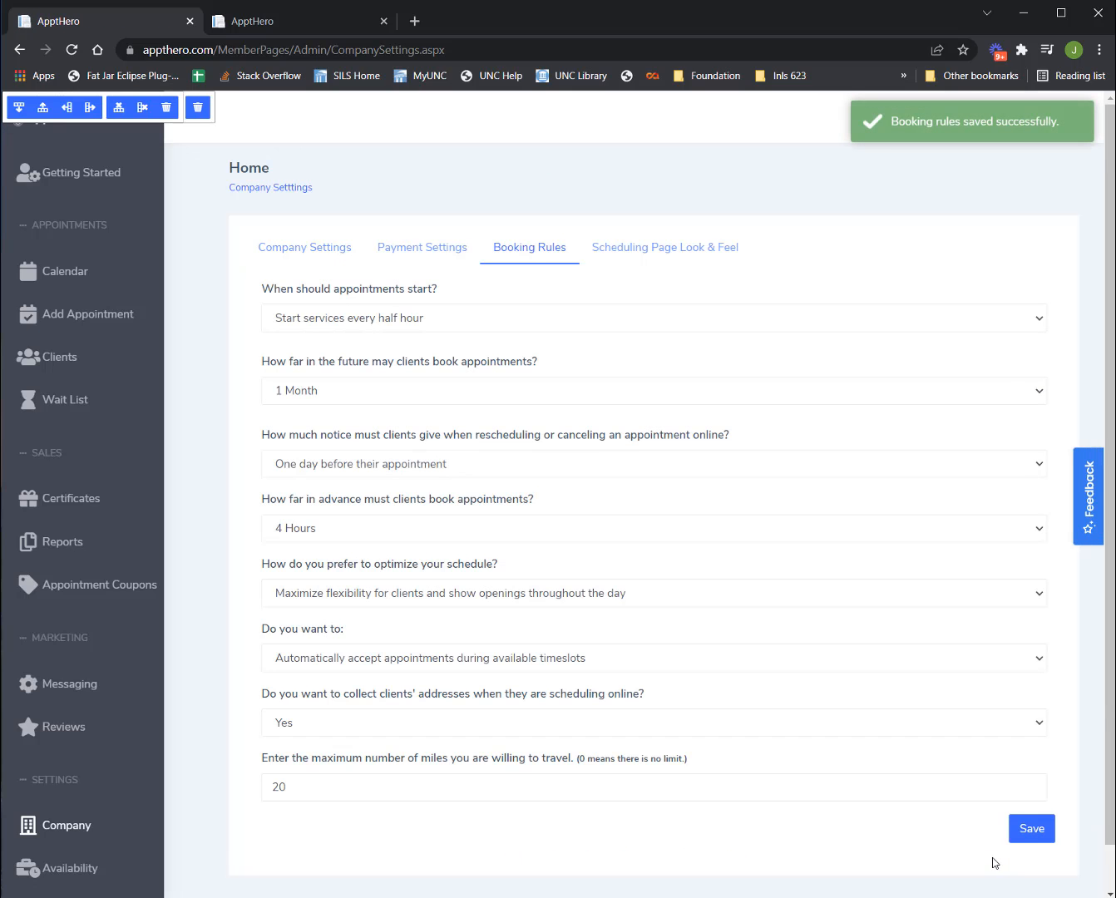